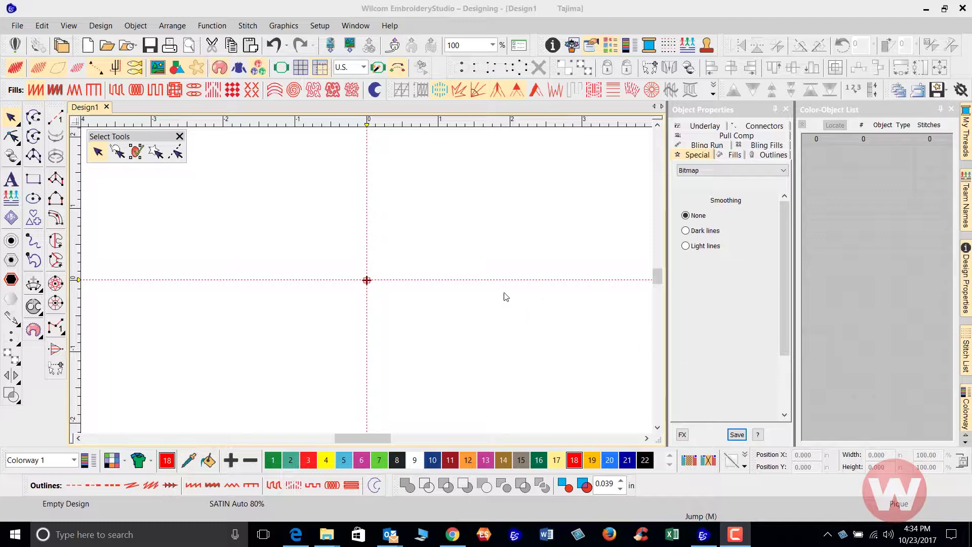
Step: Import Sailboat.bmp from the Bitmap folder into Design1 as a 3.667 × 3.334 in picture
click(17, 26)
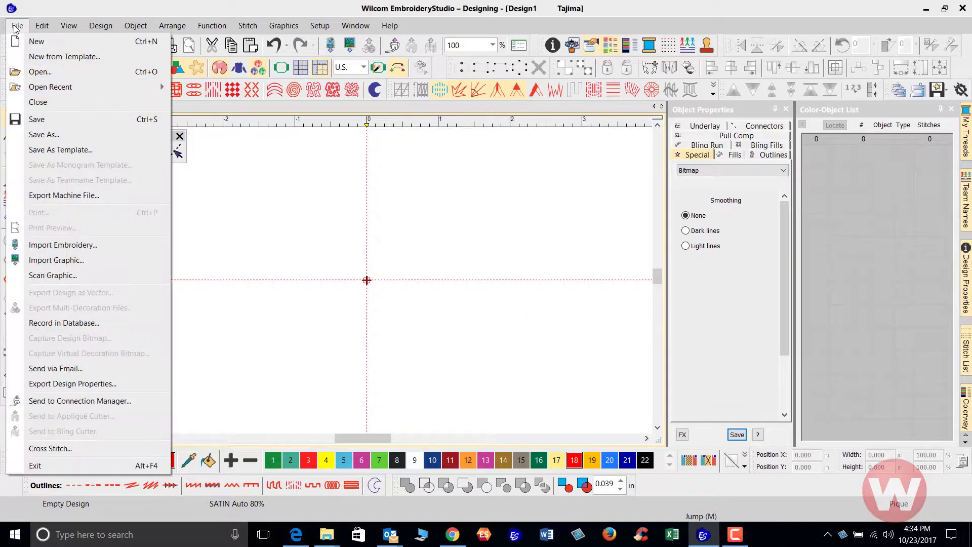
click(73, 261)
scroll(486, 253, down, 3)
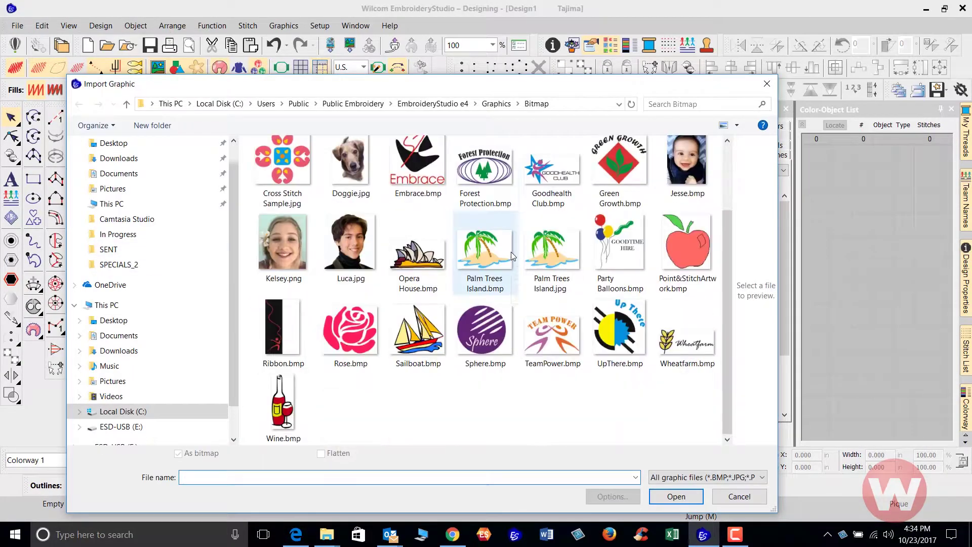
double_click(416, 329)
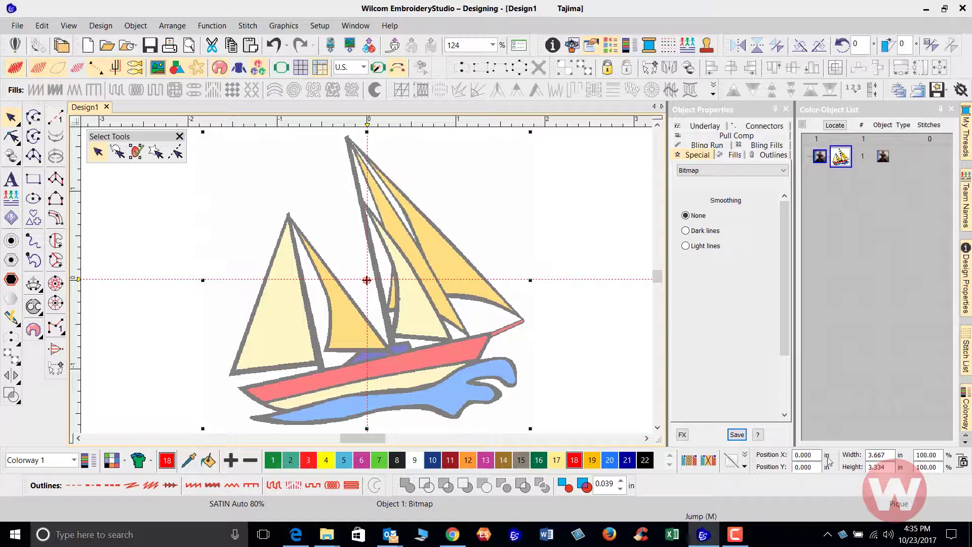
Step: Set the sailboat picture's height to 3, scaling it to 3.300 × 3.000 in
double_click(892, 468)
text(3)
key(Return)
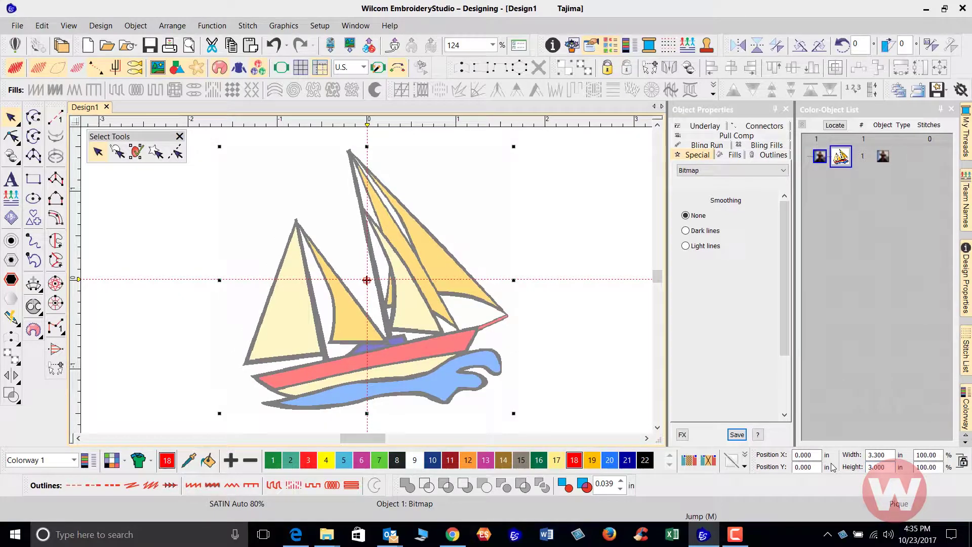
Step: Digitize the sailboat with Instant Smart Design (13 objects, 9299 stitches) and confirm Pique auto fabric
click(10, 319)
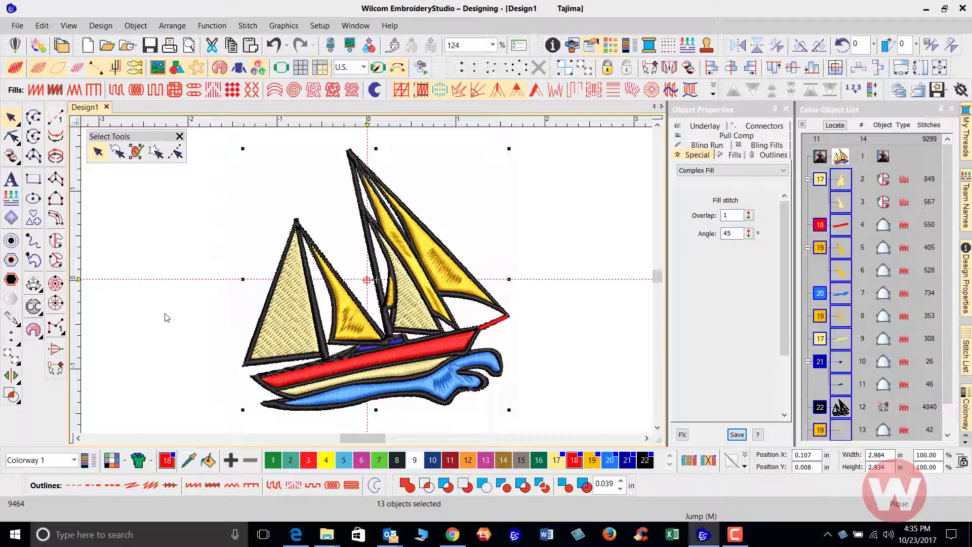
click(104, 26)
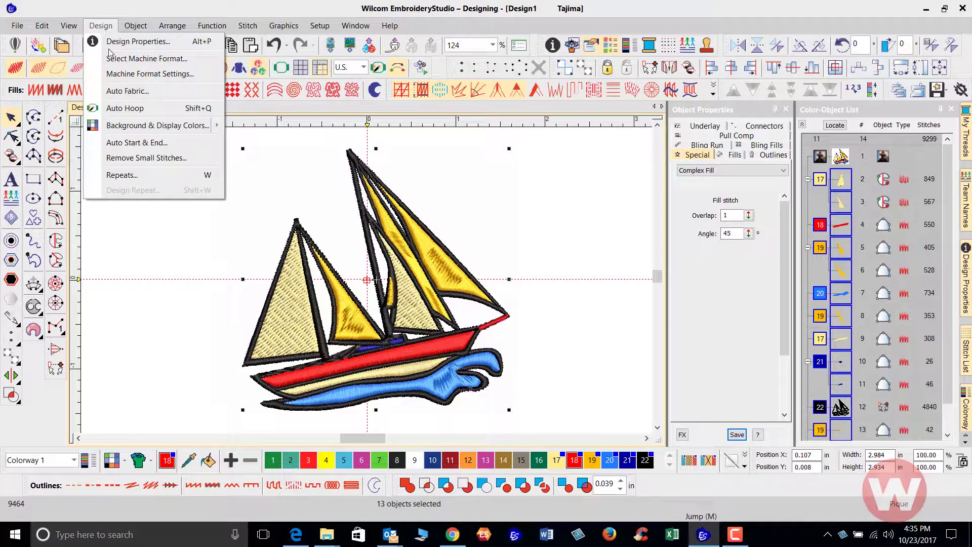
click(137, 92)
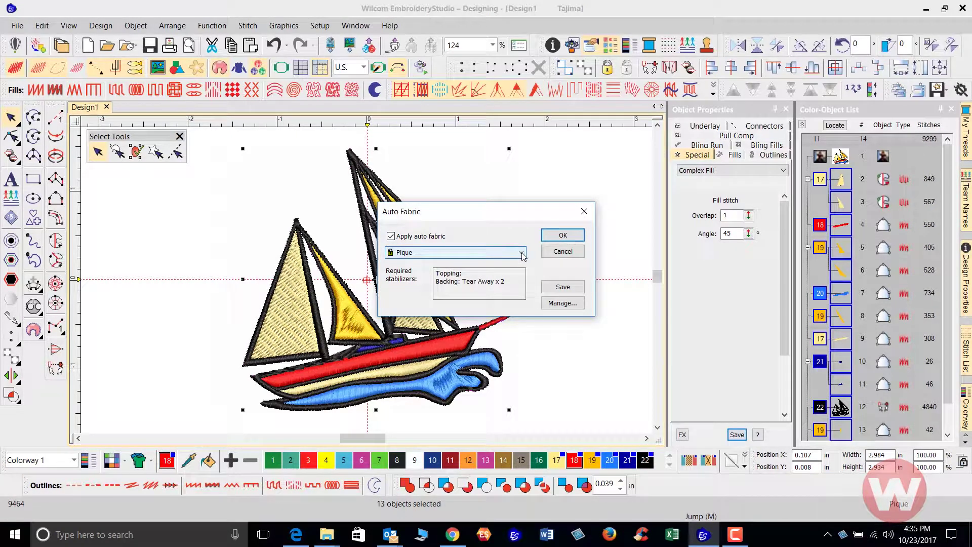
click(561, 239)
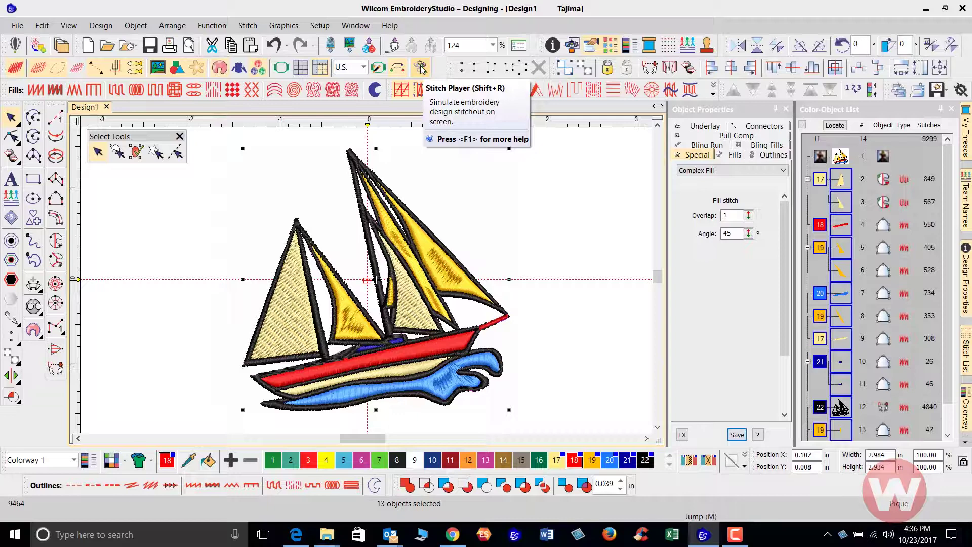
click(420, 68)
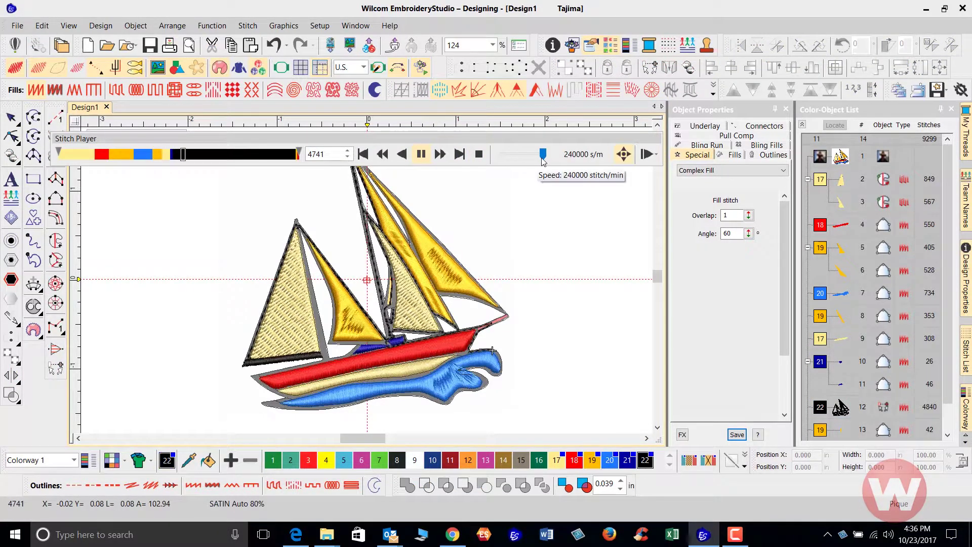
drag(543, 154, 504, 154)
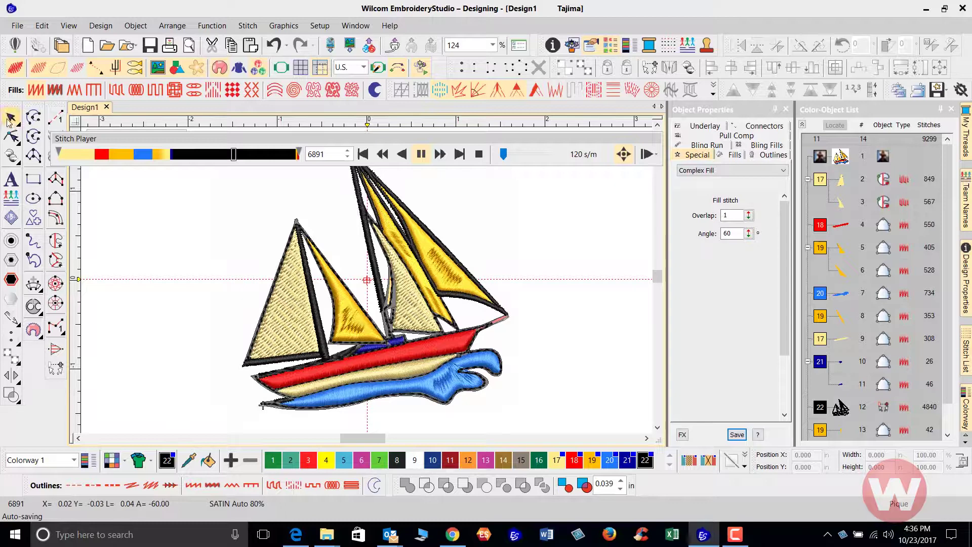
key(Escape)
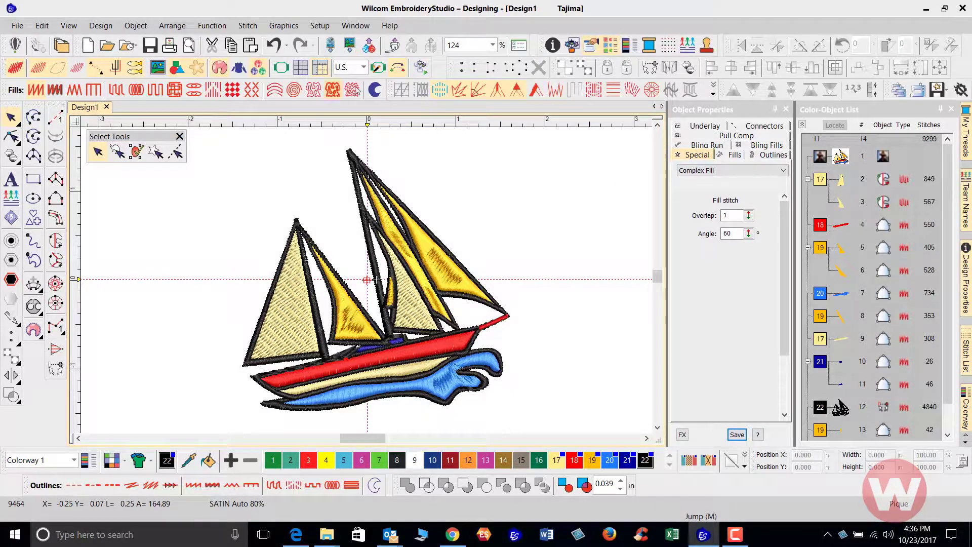
Step: Replay the stitch-out from the start, varying playback speed until it reaches stitch 9464
click(420, 68)
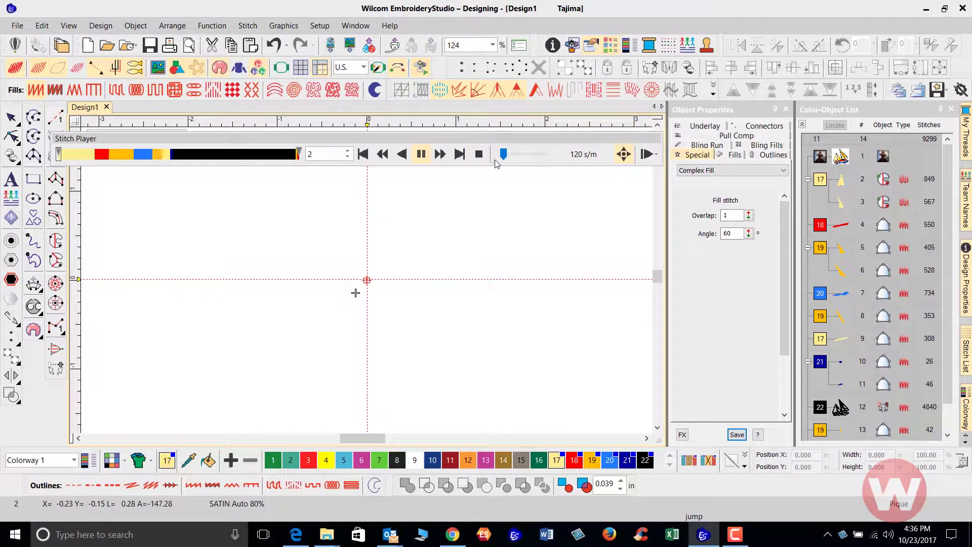
drag(503, 160, 523, 164)
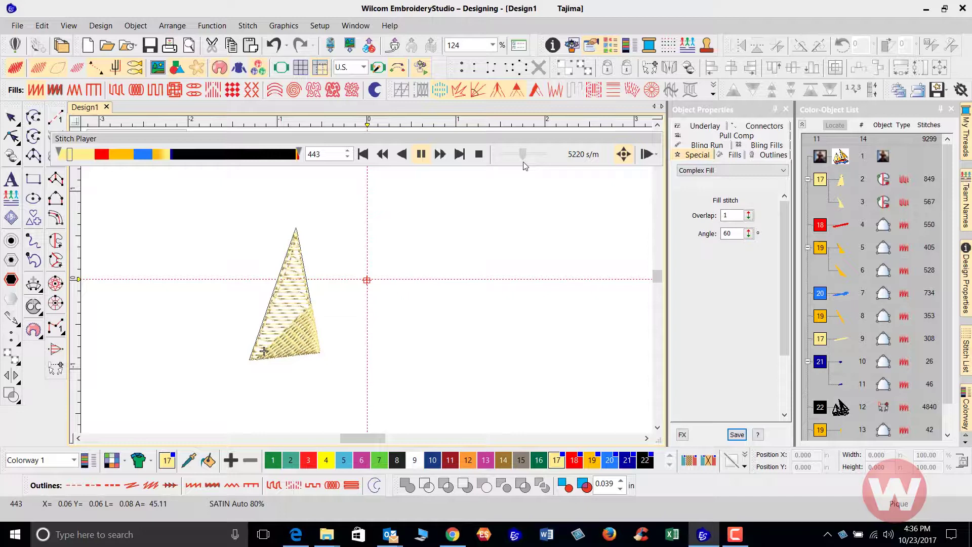
drag(524, 166, 532, 164)
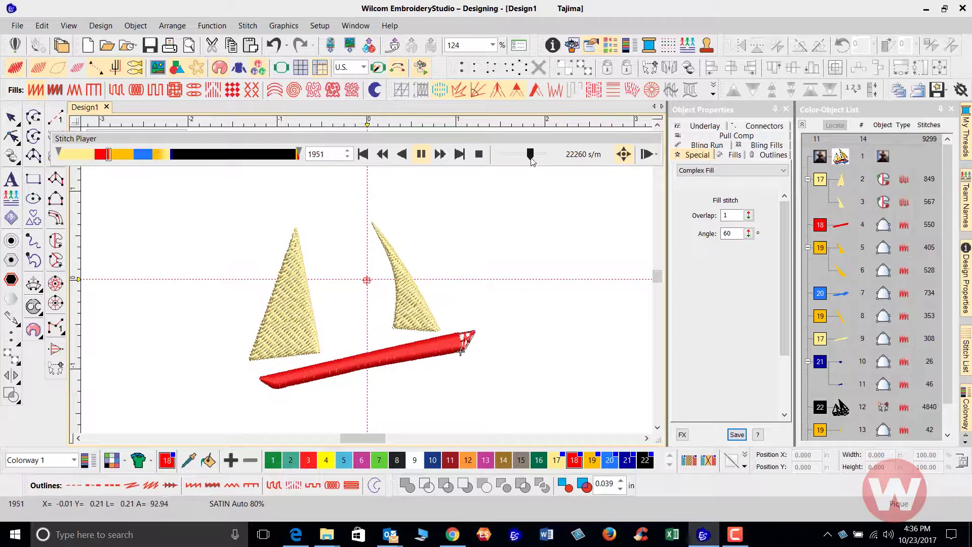
drag(531, 160, 527, 158)
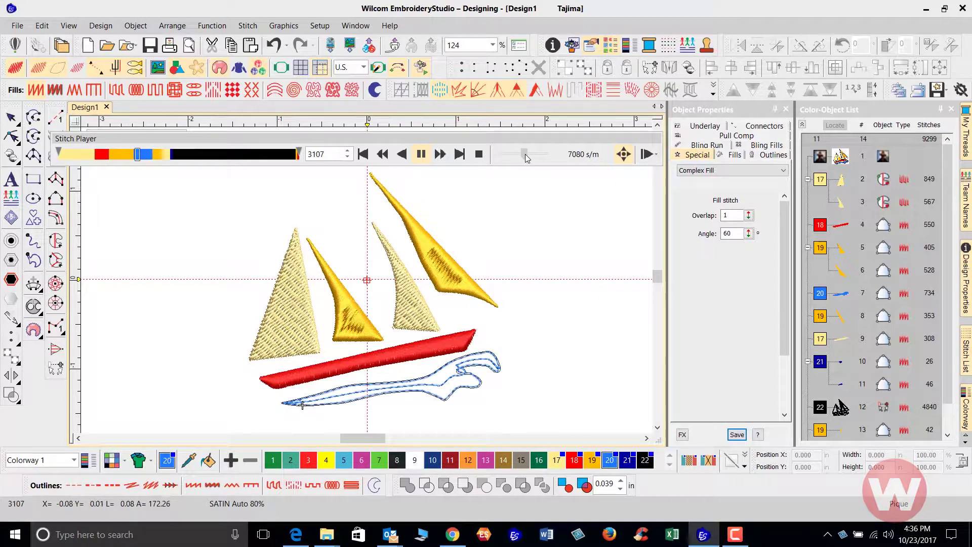
drag(525, 154, 527, 155)
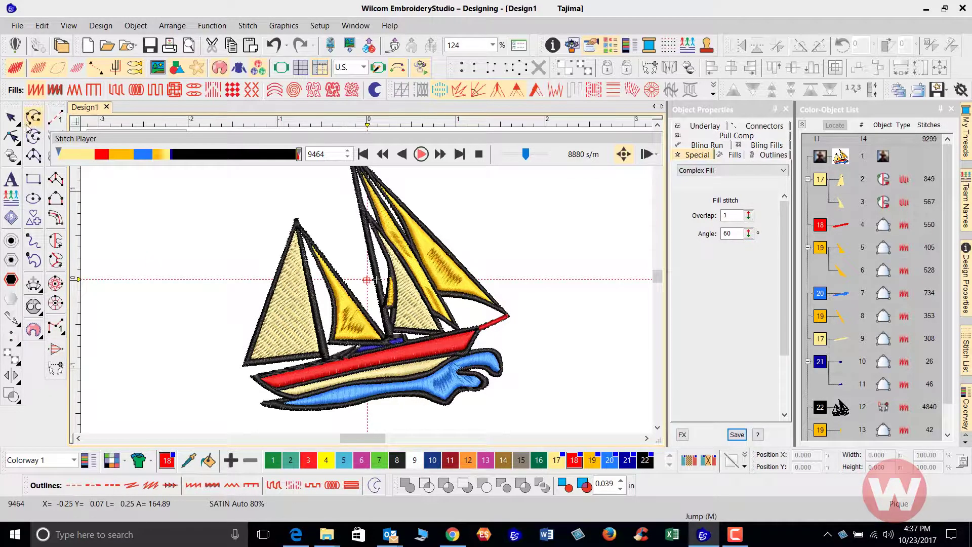
click(10, 118)
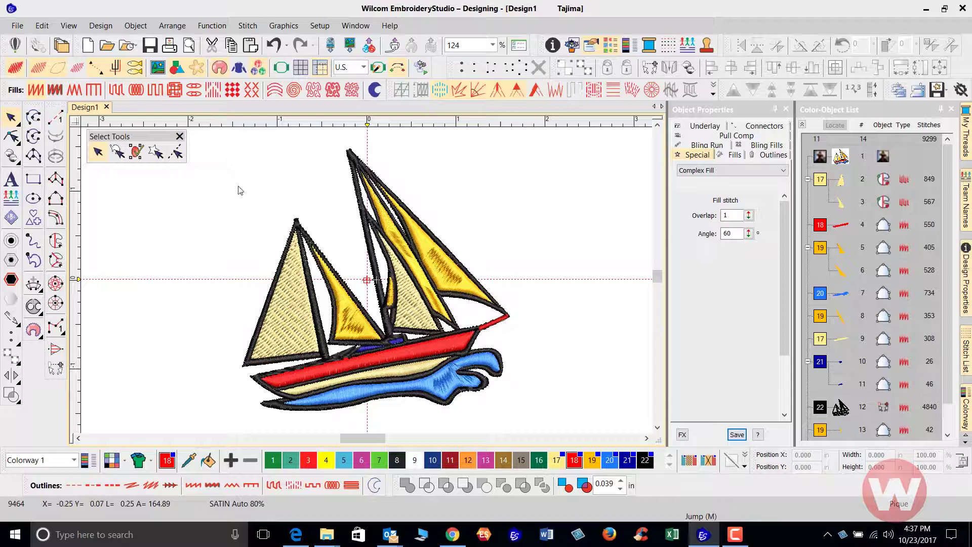
key(ctrl+a)
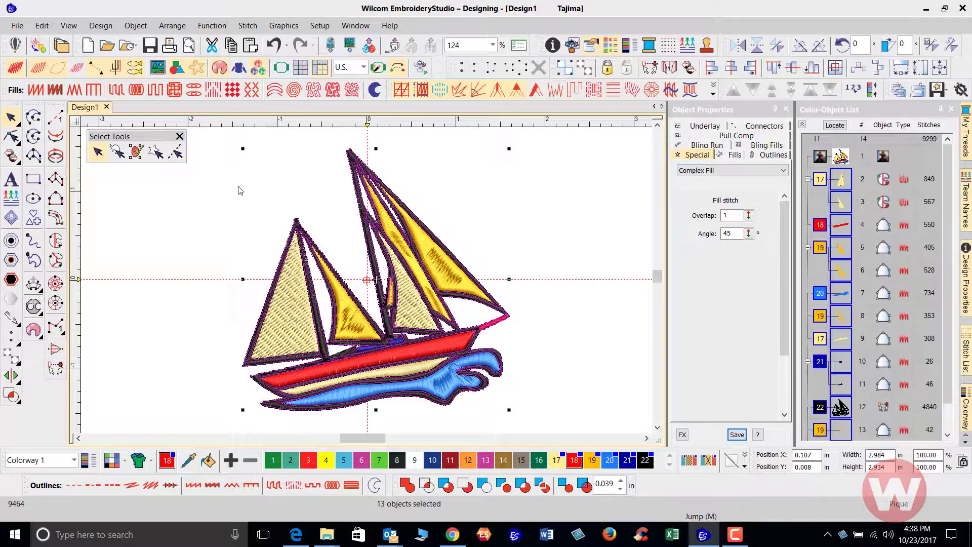
key(Delete)
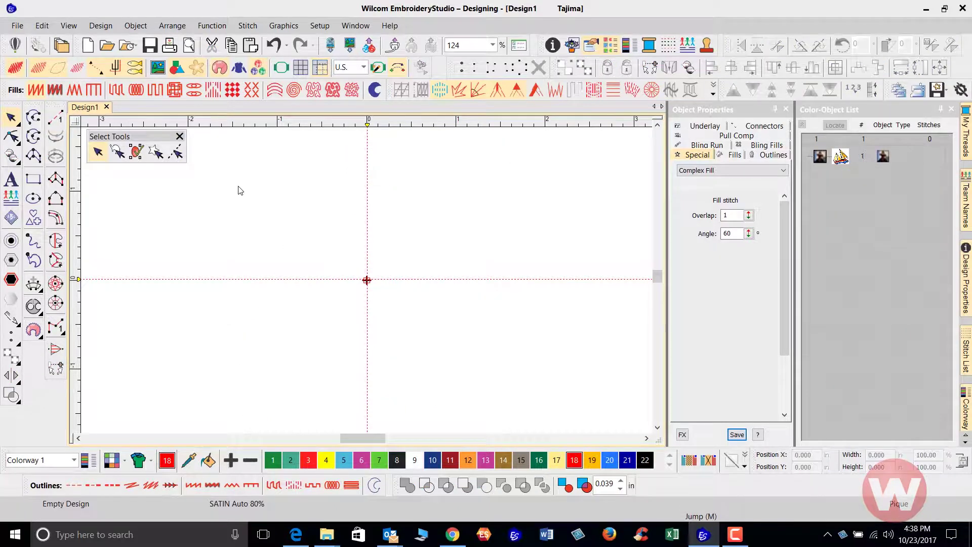
key(ctrl+z)
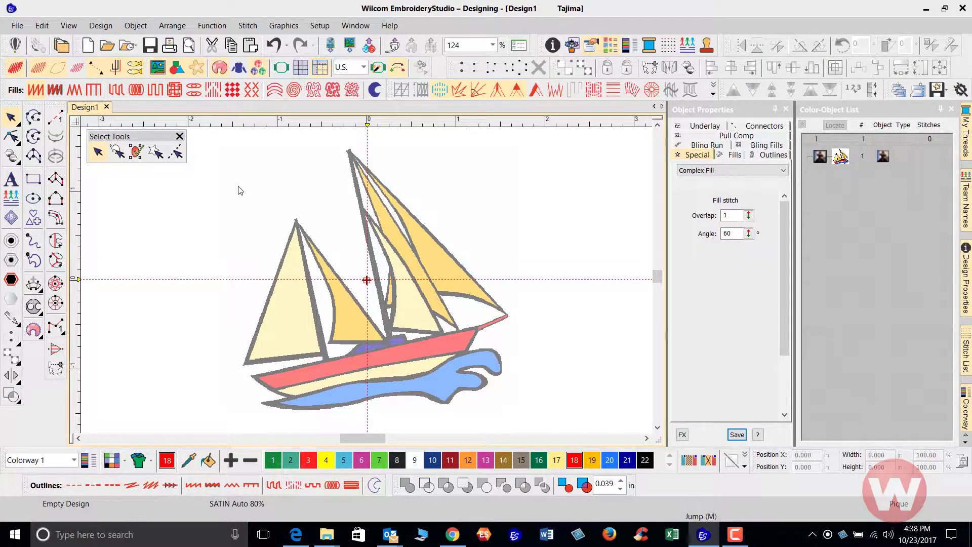
key(ctrl+y)
key(ctrl+z)
Step: Switch to CorelDRAW Graphics mode and select the 3.3 × 3.0 in sailboat bitmap
click(15, 44)
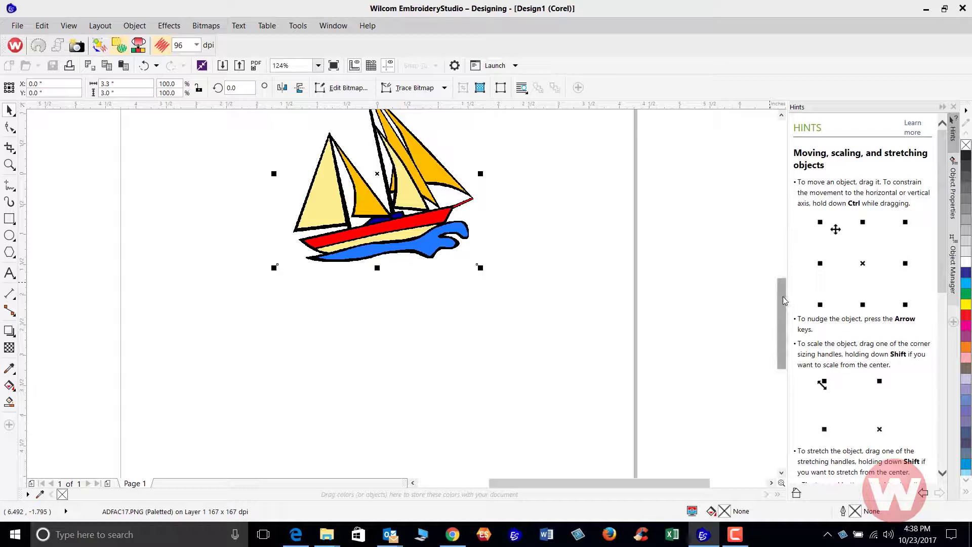
drag(781, 300, 782, 278)
click(536, 265)
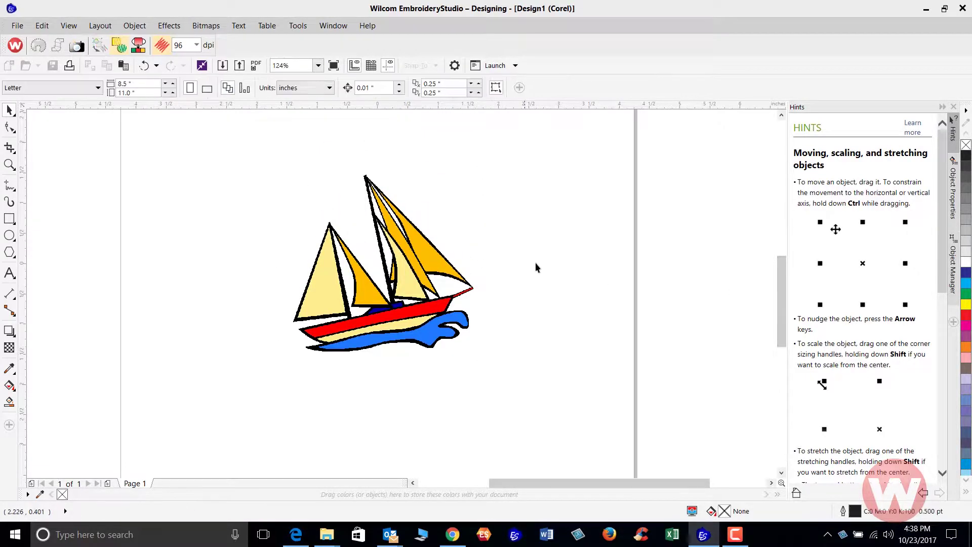
click(389, 238)
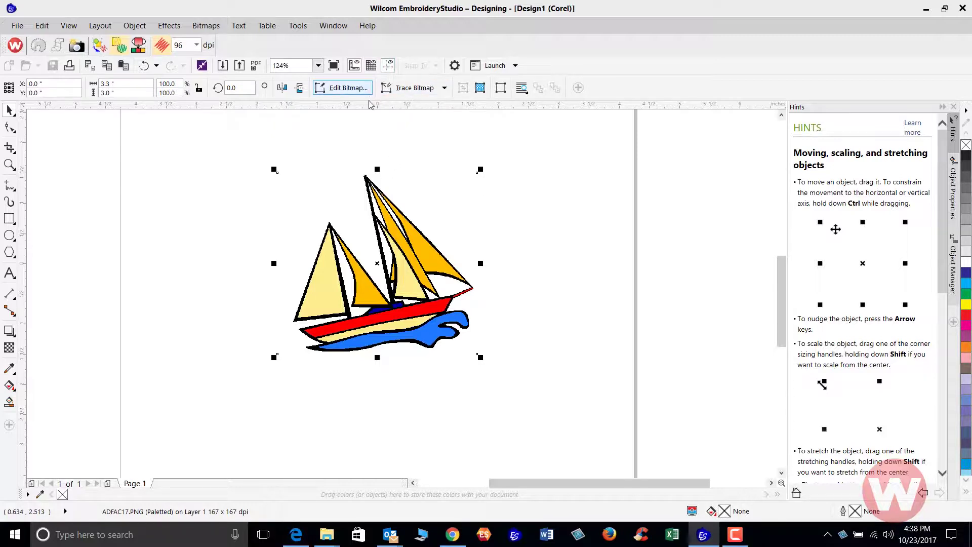
Step: Show the Outline Trace submenu from the Trace Bitmap dropdown for the sailboat bitmap
click(444, 89)
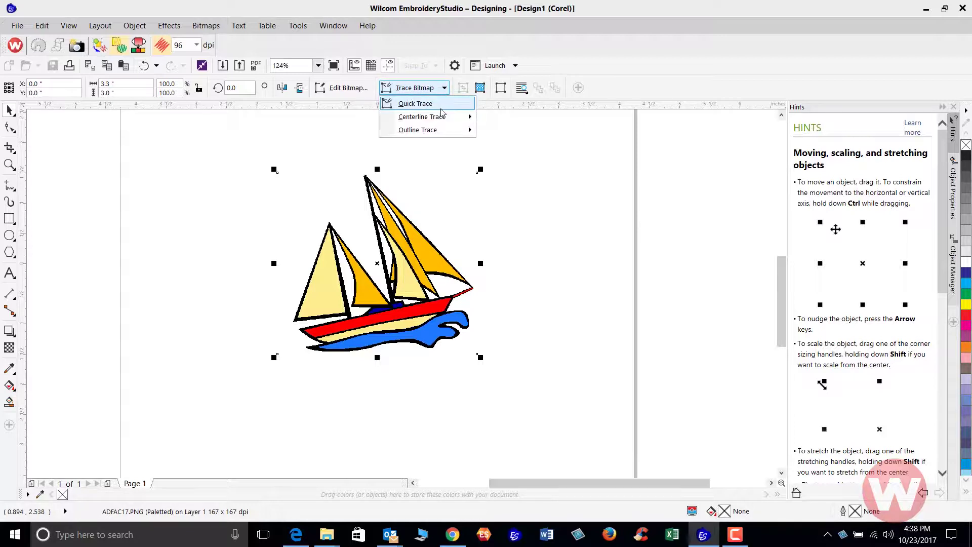
mouse_move(438, 135)
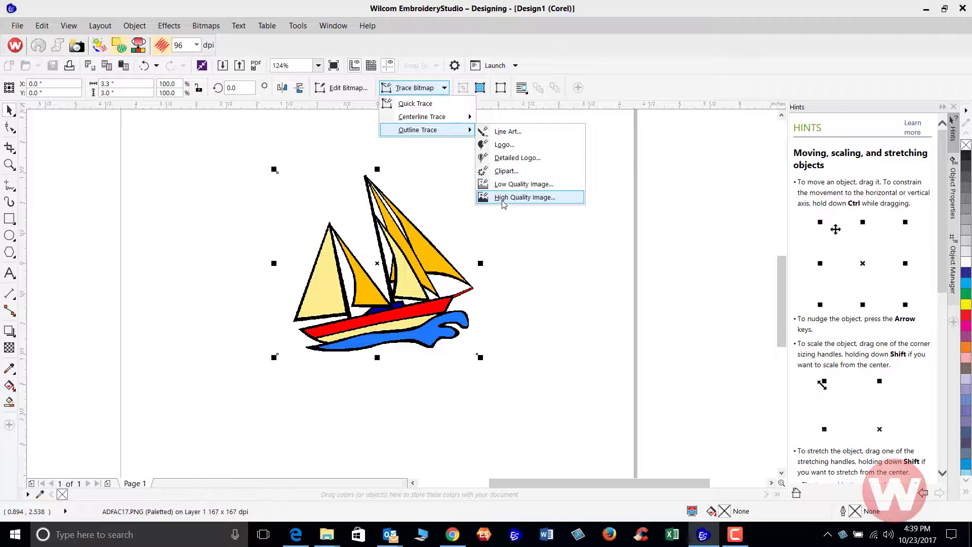
Step: Trace the bitmap with Outline Trace > Clipart, removing colour from the entire image
click(506, 172)
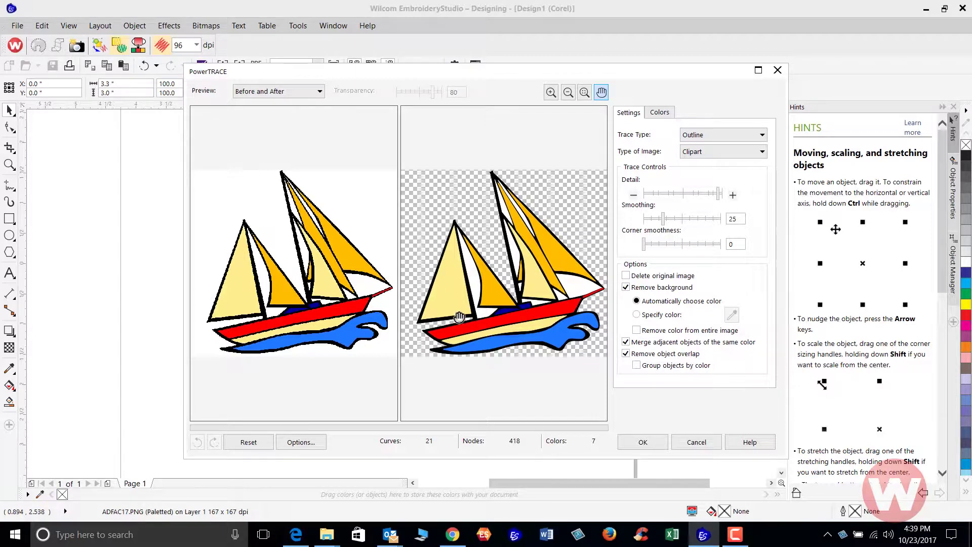
click(637, 330)
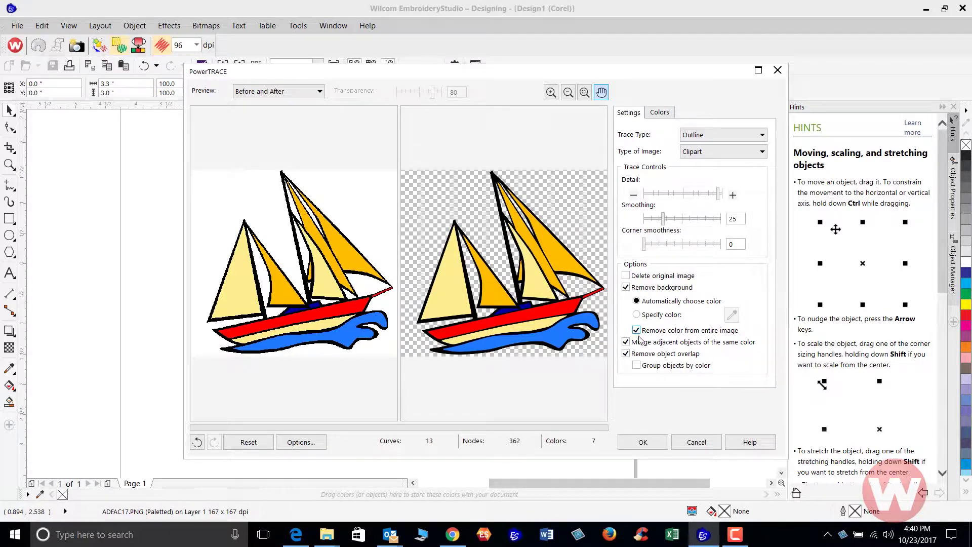
click(643, 443)
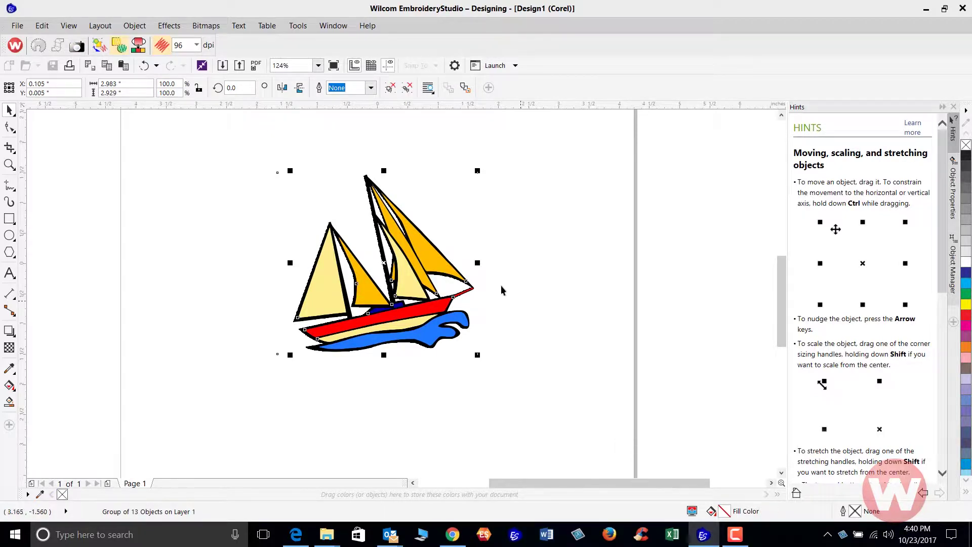
Step: Convert the traced graphics to embroidery (28 objects, 9934 stitches) and select all objects
click(99, 46)
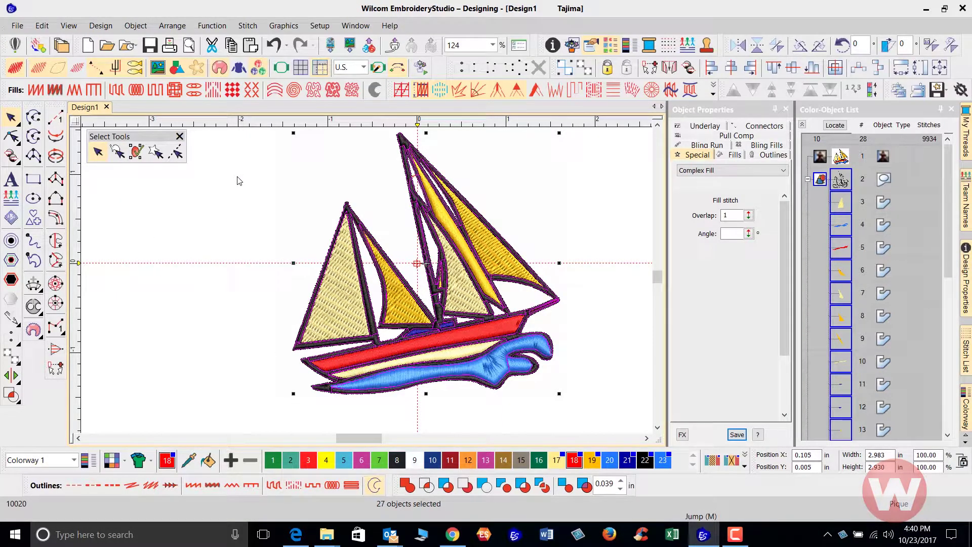
click(234, 194)
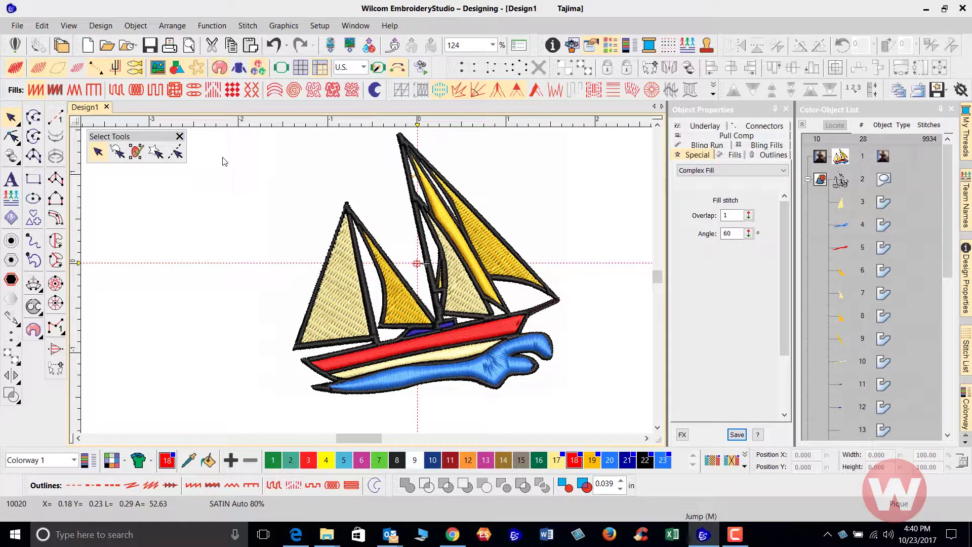
key(ctrl+a)
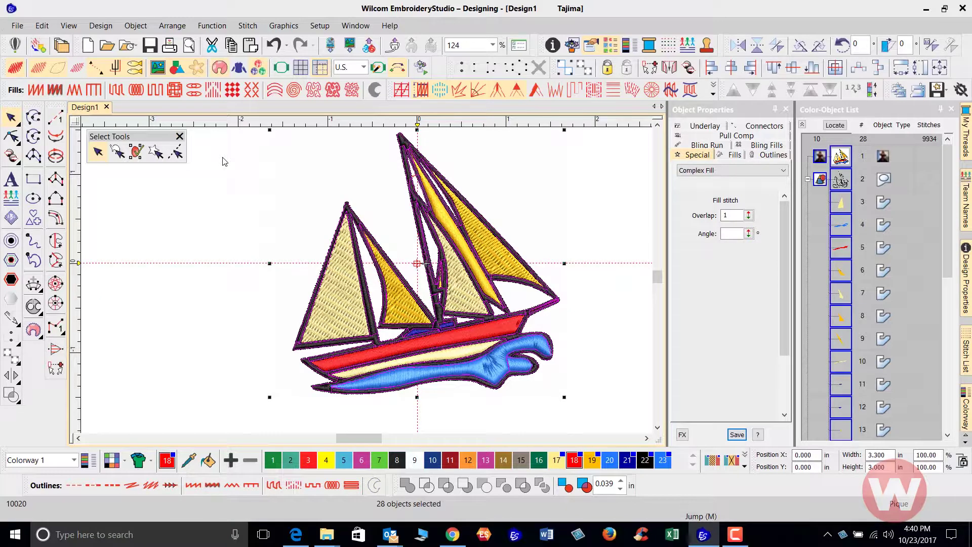
Step: Confirm Pique in the Auto Fabric dialog for the traced design, then deselect everything
click(103, 27)
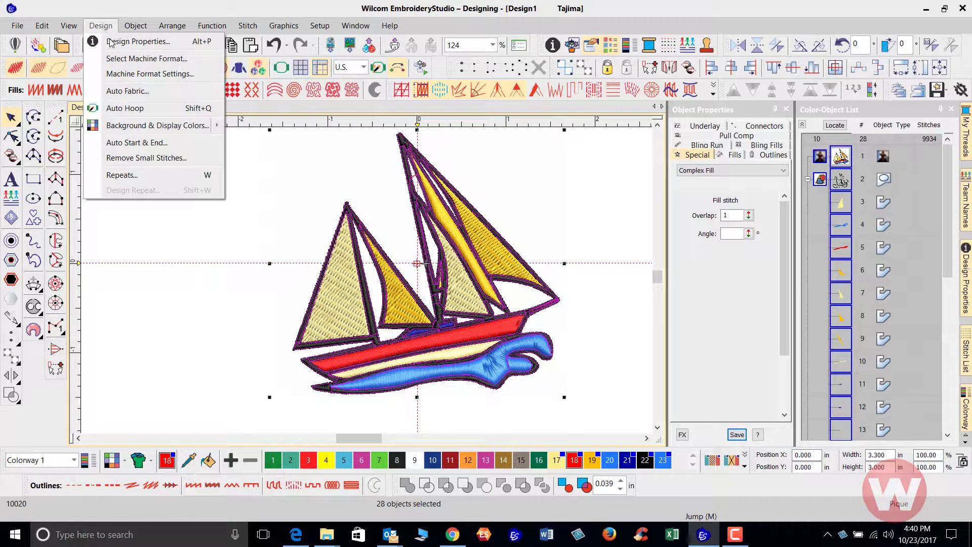
click(122, 90)
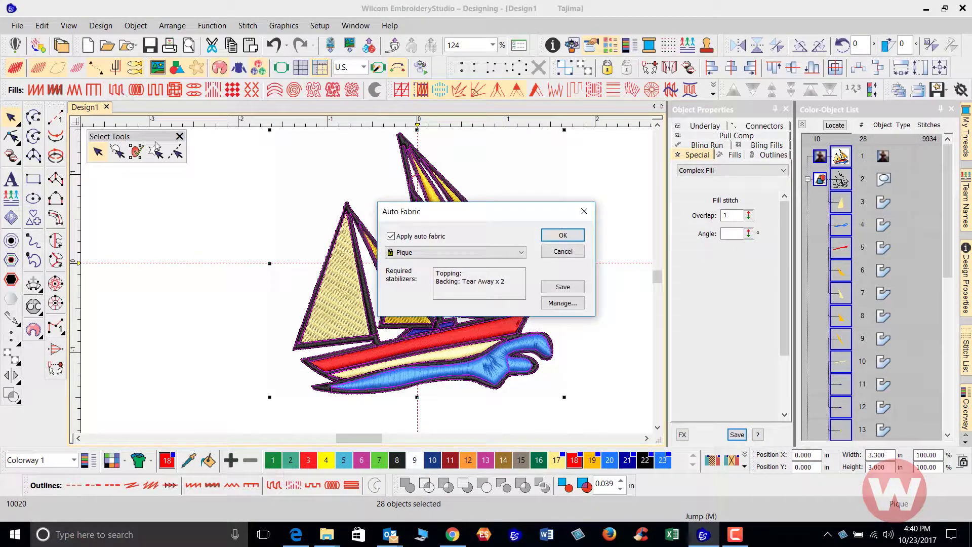
click(522, 252)
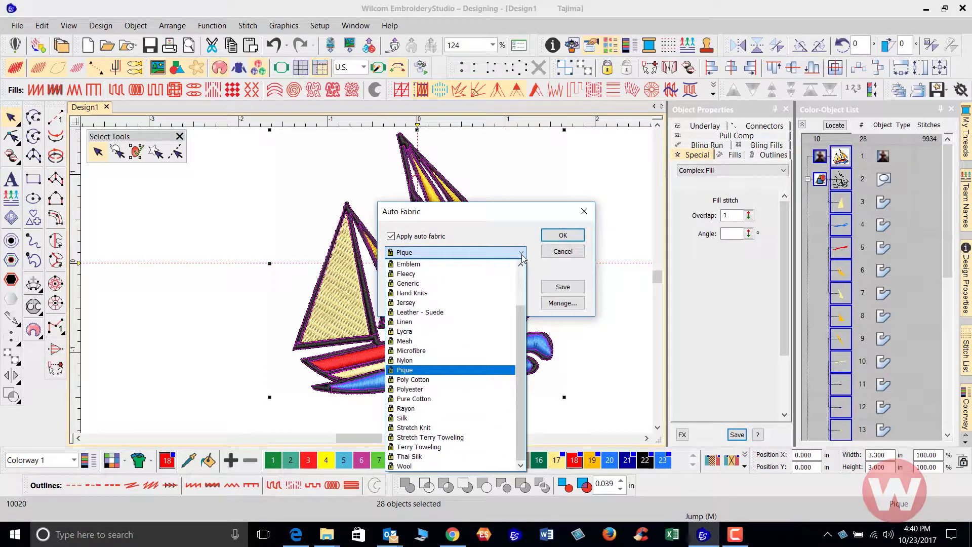
click(570, 237)
click(572, 238)
click(604, 206)
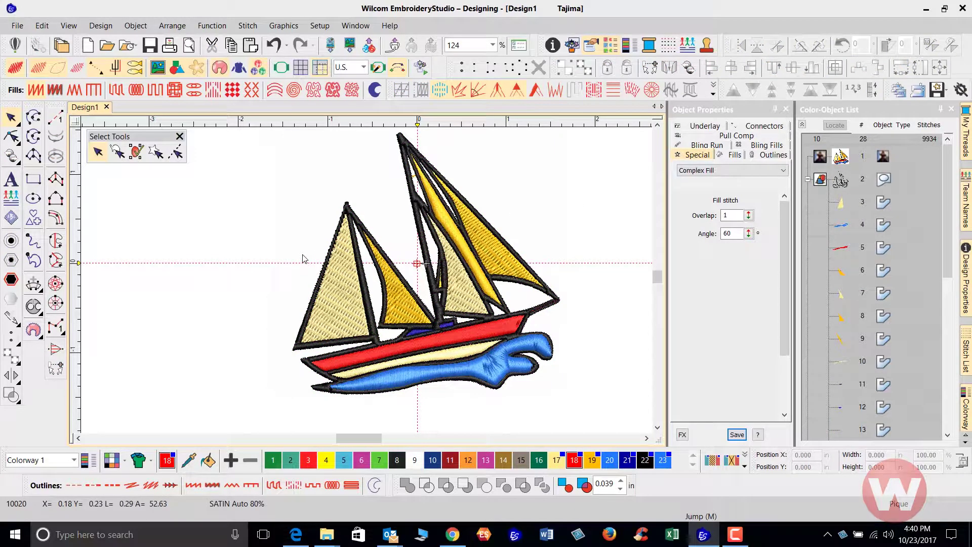
Step: Set Remove Small Stitches to Always with a 0.3 mm minimum stitch length
click(101, 26)
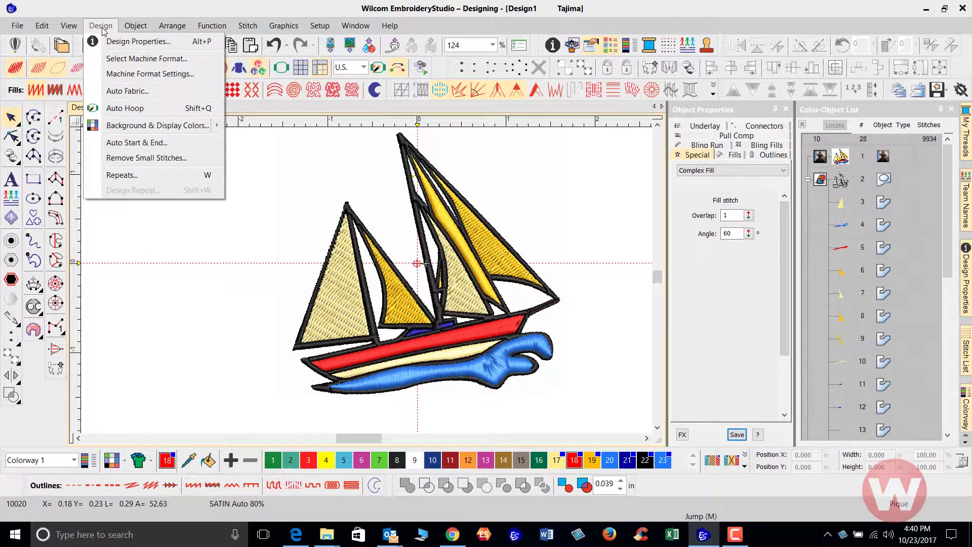
click(129, 160)
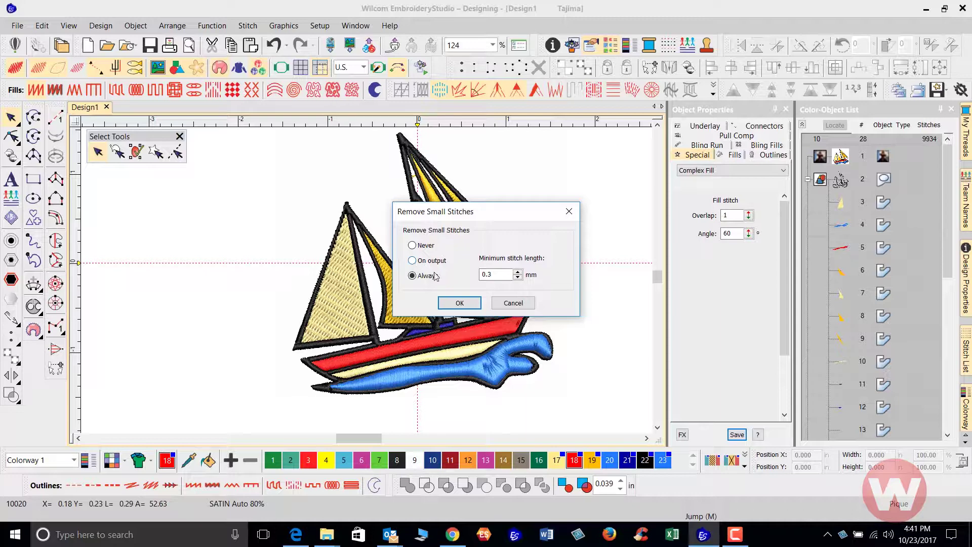
click(459, 304)
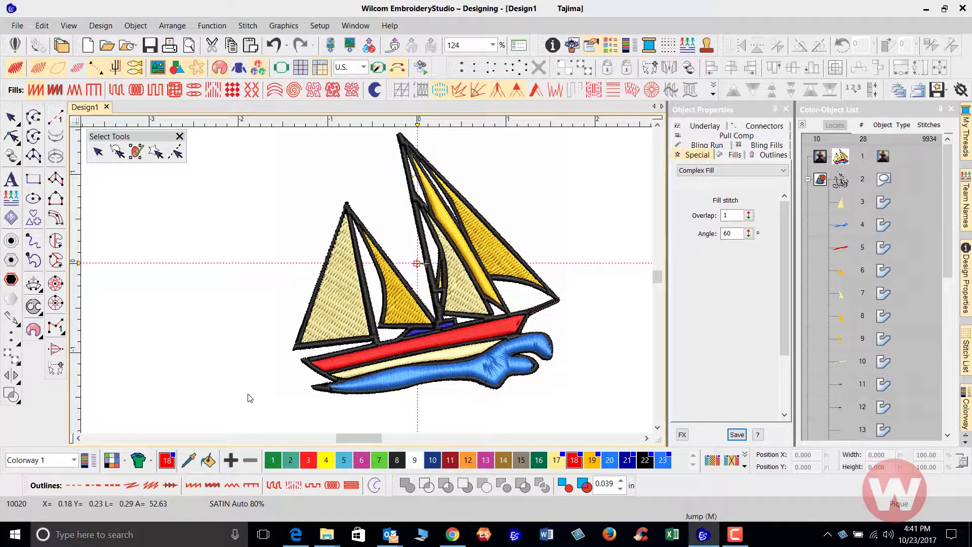